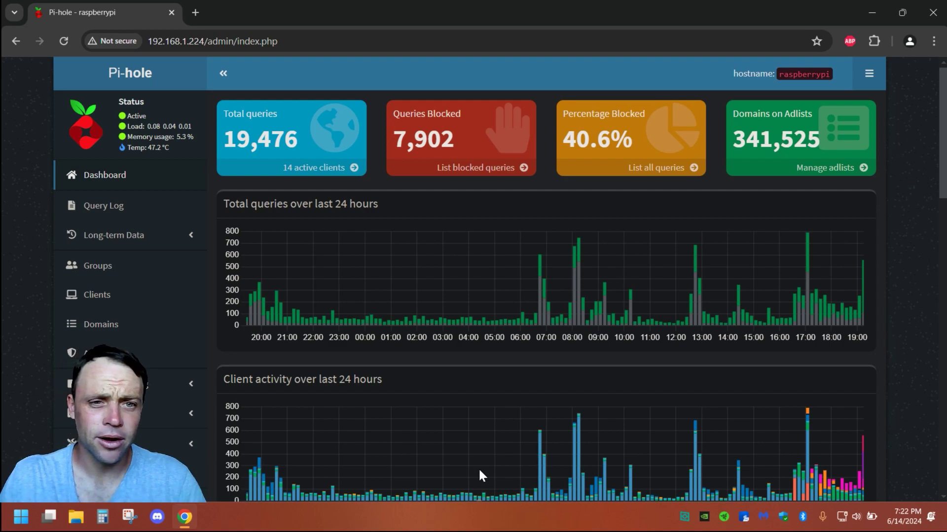
Step: View the query log, and open the list of local DNS records
left_click(131, 206)
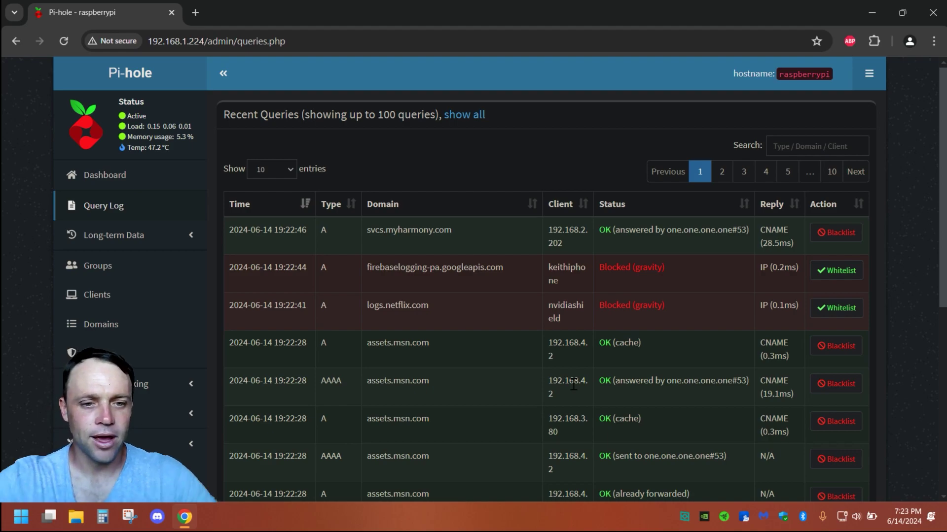
left_click(123, 413)
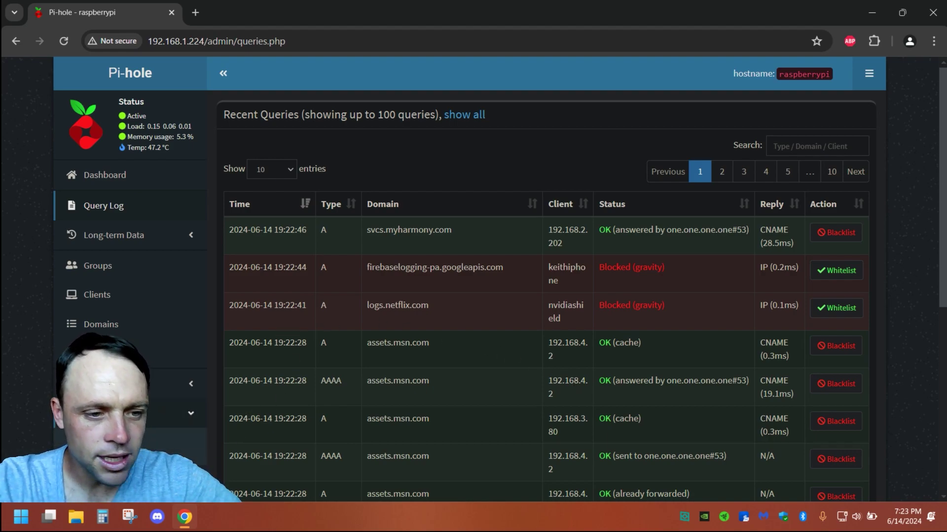
scroll(124, 414, "down", 1)
left_click(110, 376)
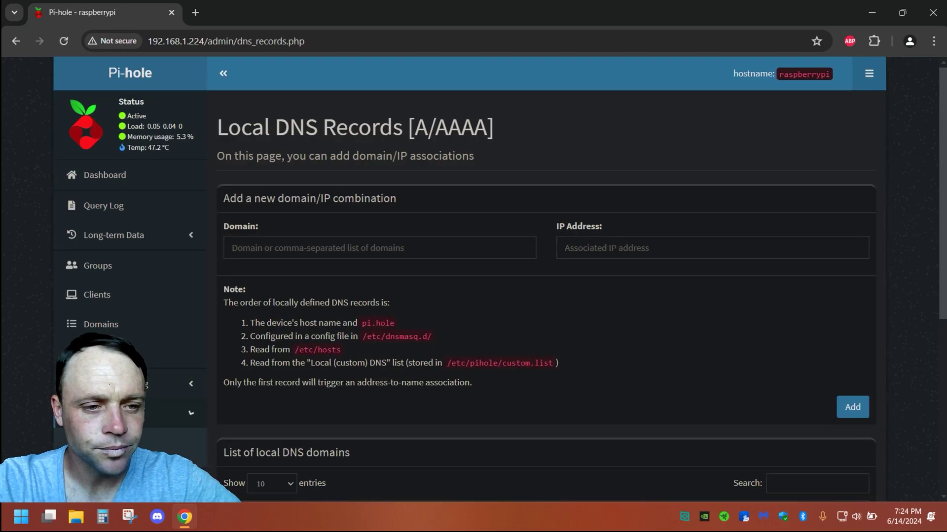
scroll(599, 413, "down", 5)
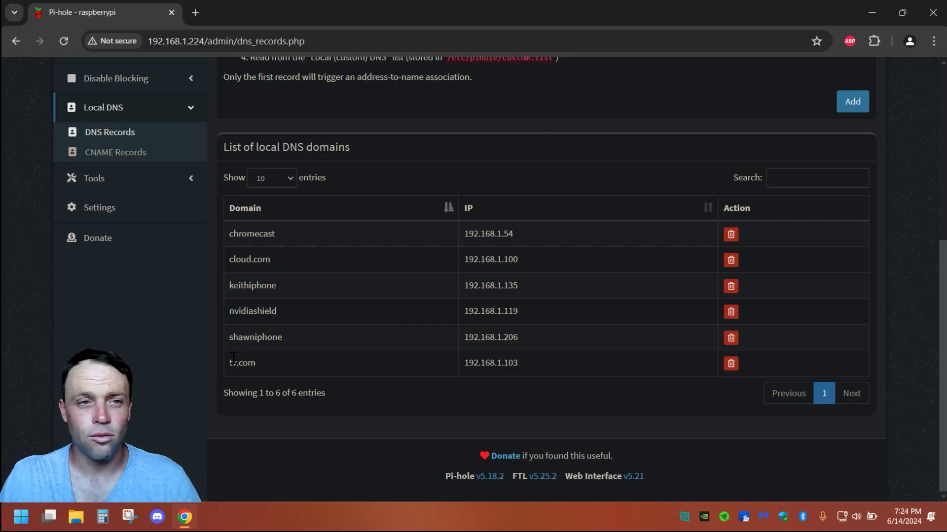
Step: Try to reach the tv.com device at 192.168.103 in a new tab, and recheck its address in the DNS records
left_click(195, 13)
type("1")
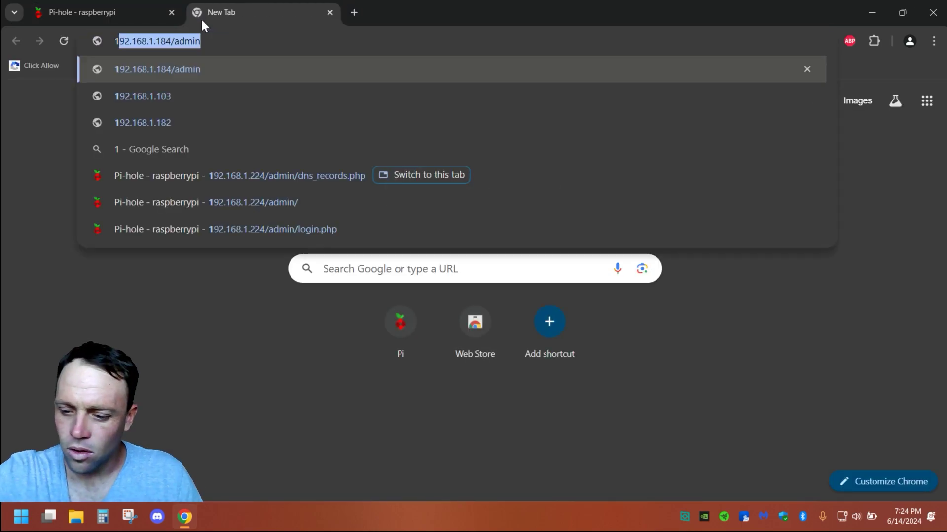
type("92.168.")
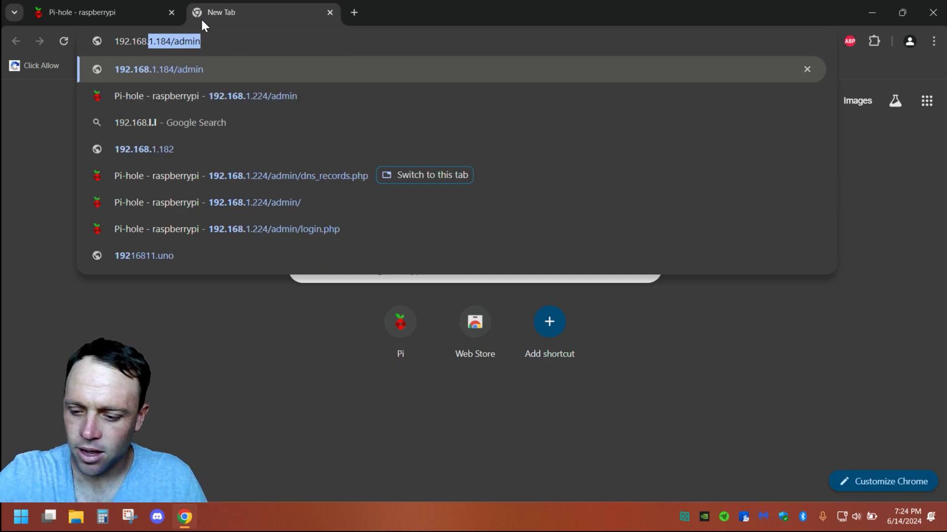
type("103")
key("Return")
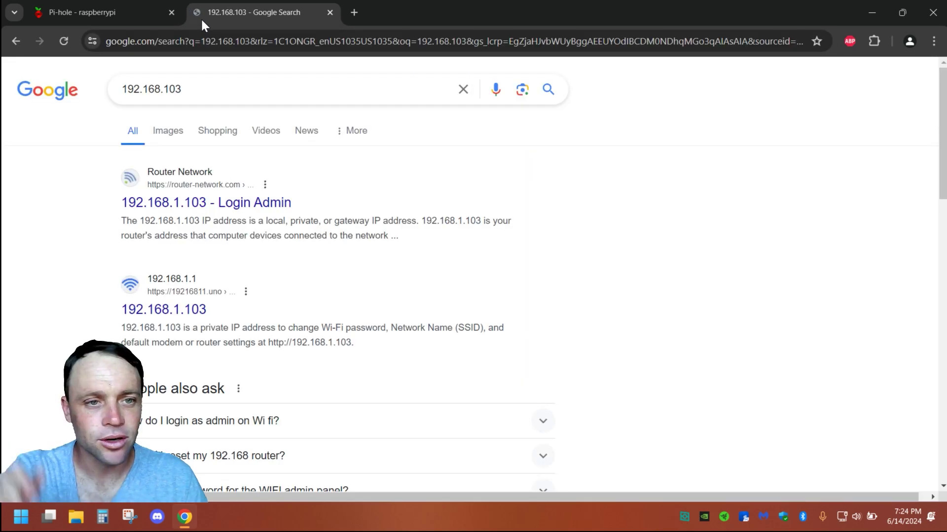
left_click(127, 9)
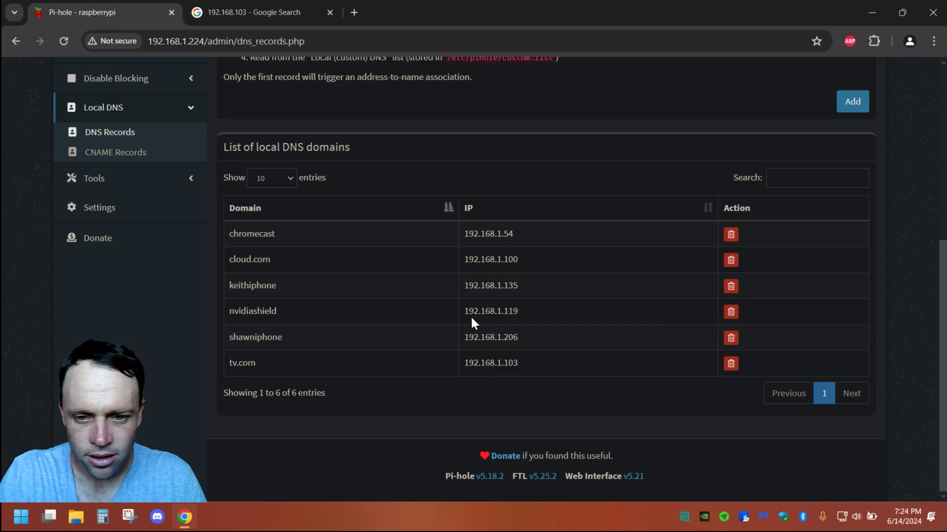
left_click(259, 5)
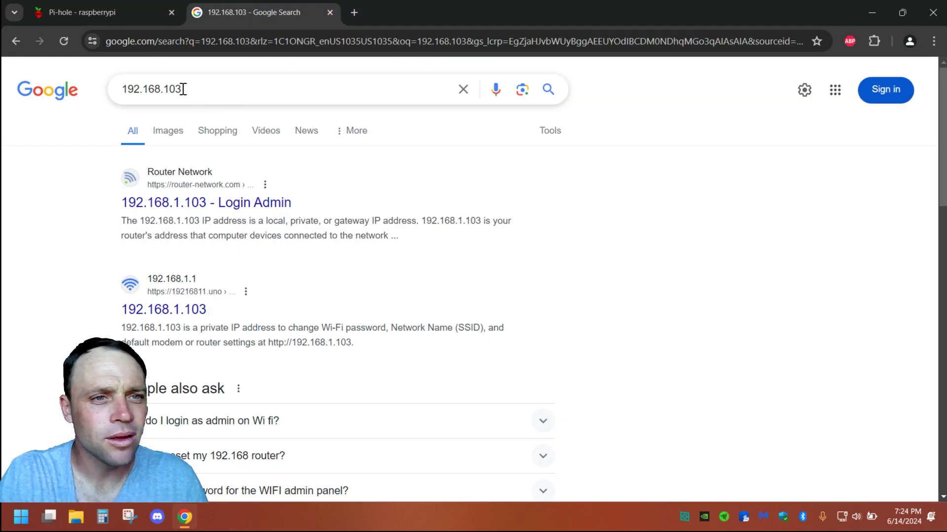
Step: Load 192.168.1.103 to view the HDHomeRun page, return to the DNS records and close the device's page
left_click(174, 43)
type("192.168.1.1")
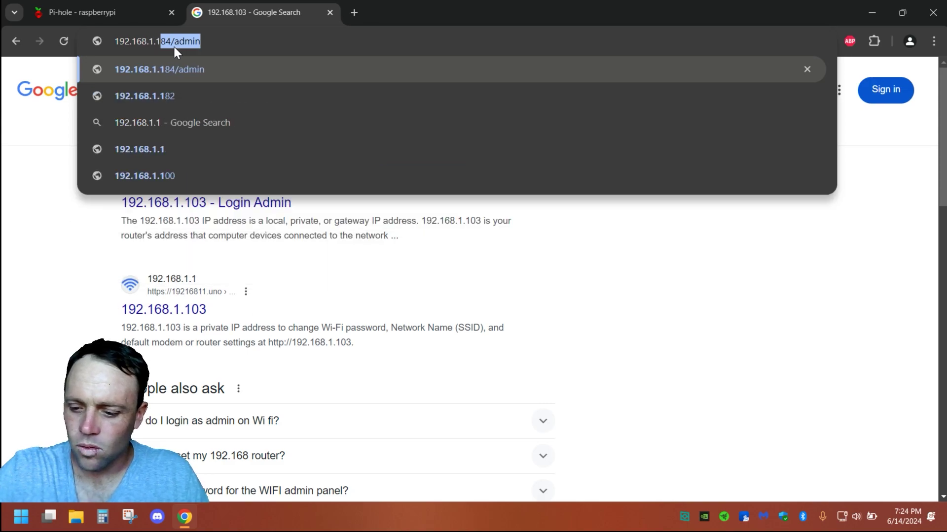
type("03")
key("Return")
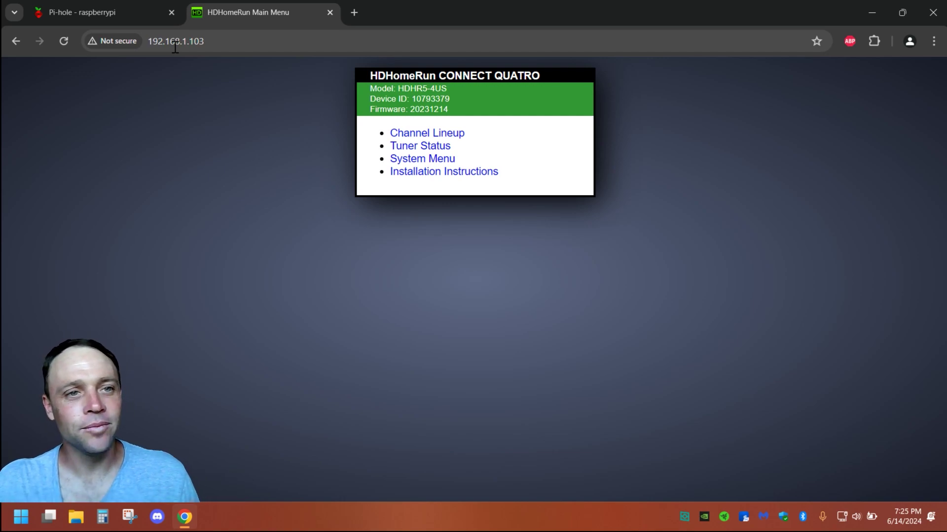
left_click(121, 12)
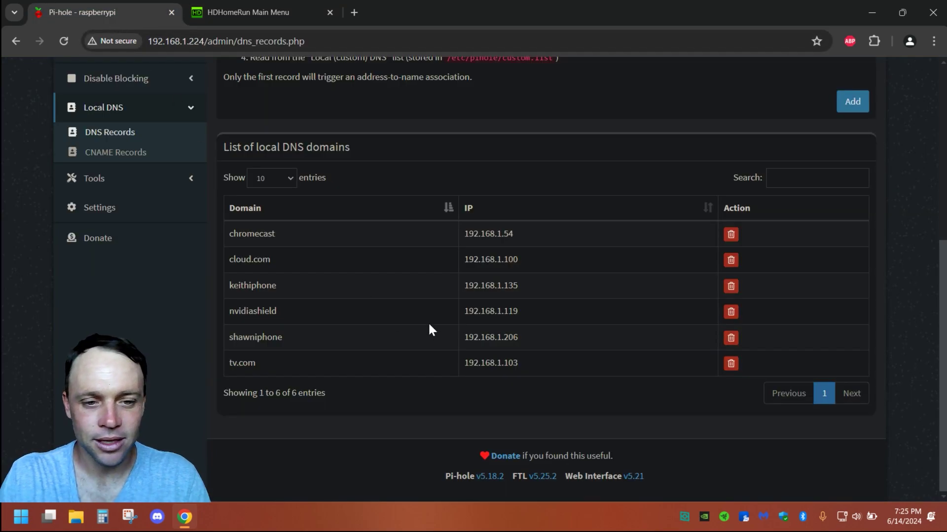
left_click(264, 12)
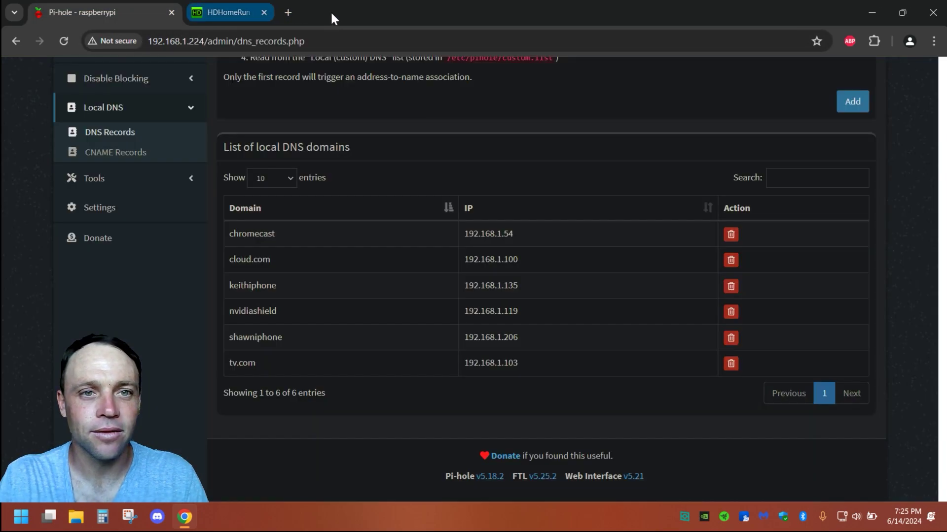
Step: Load tv.com in a new tab to test its local DNS record, and close it after returning to the DNS records
left_click(206, 11)
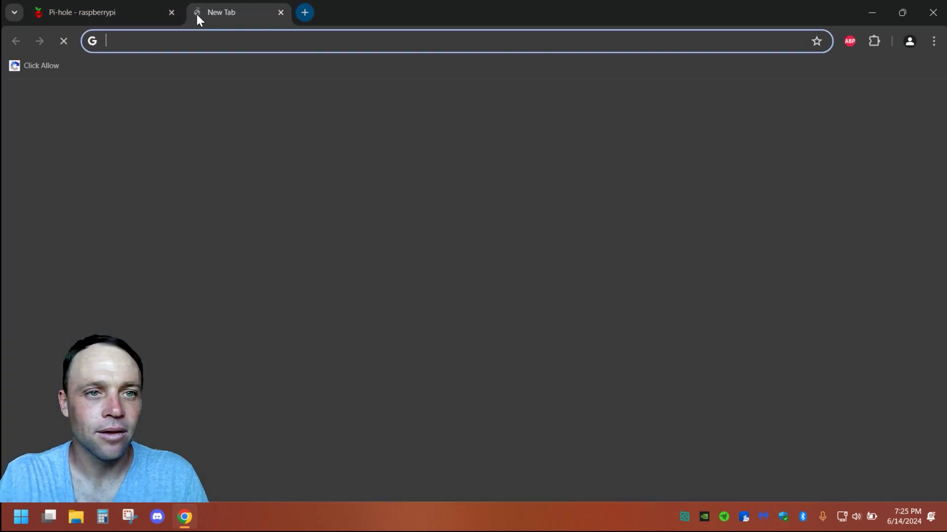
left_click(201, 42)
type("tv.co")
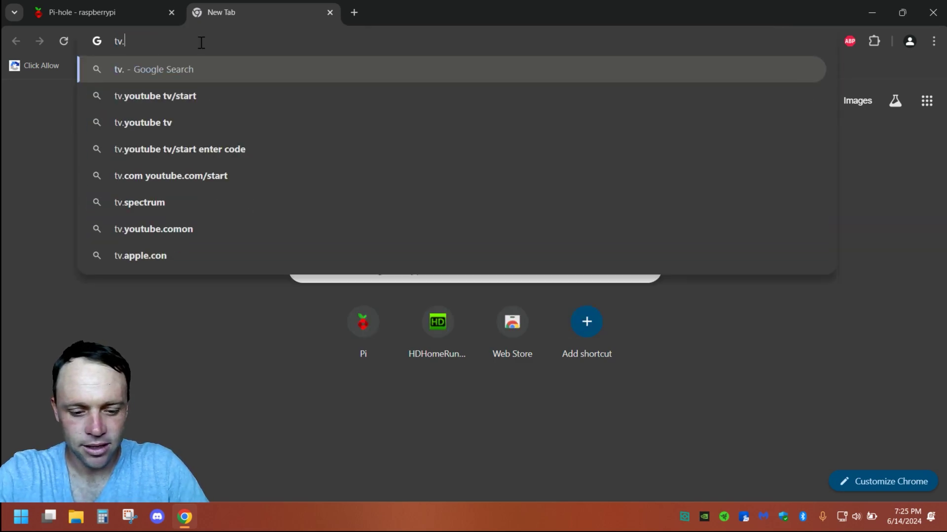
type("m")
key("Return")
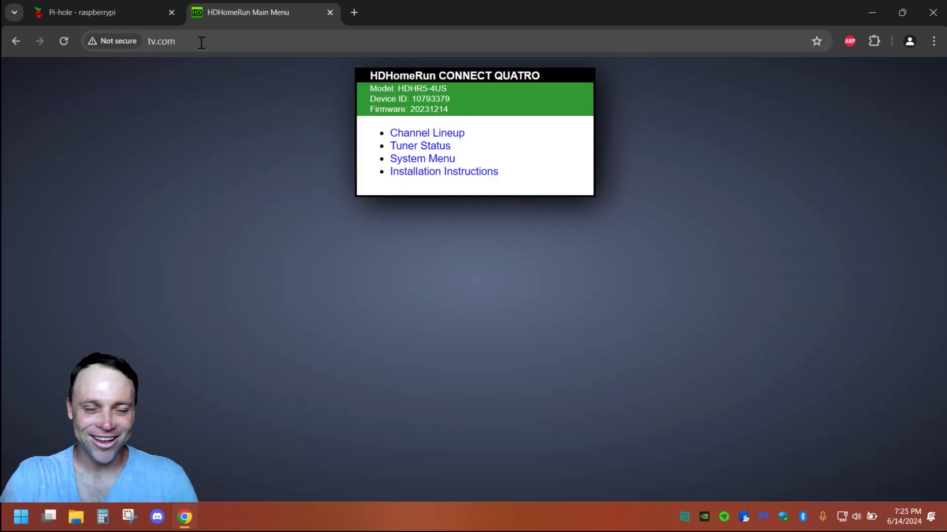
left_click(79, 12)
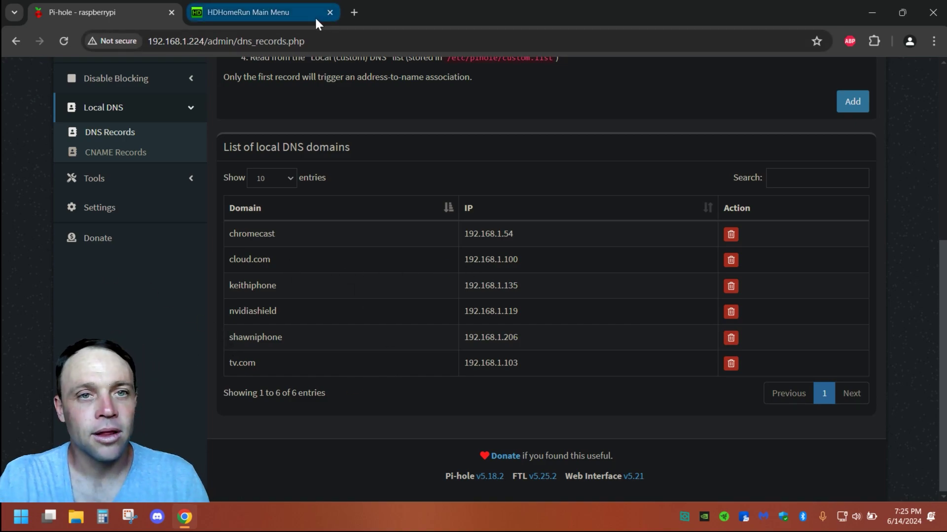
left_click(329, 18)
Step: Load 192.168.1.100 in a new tab to view the My Cloud login page, and close it
left_click(198, 12)
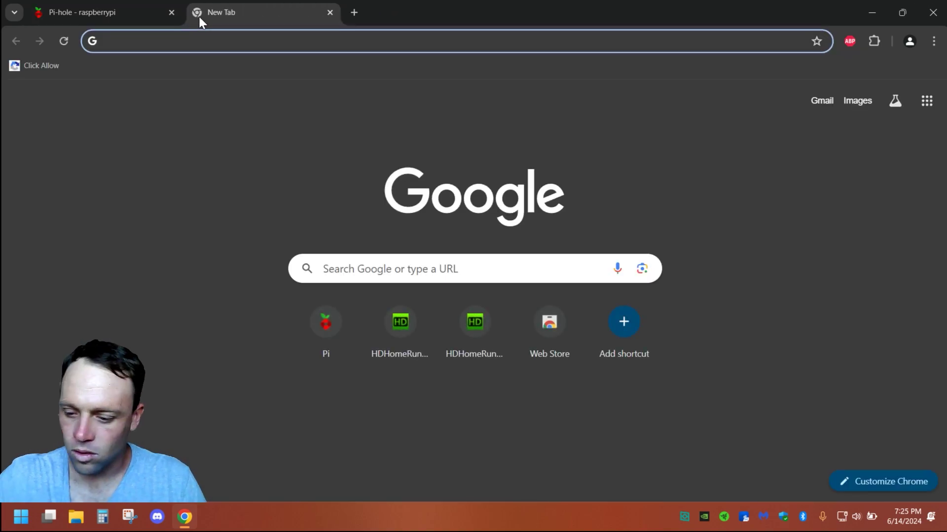
type("192.168.")
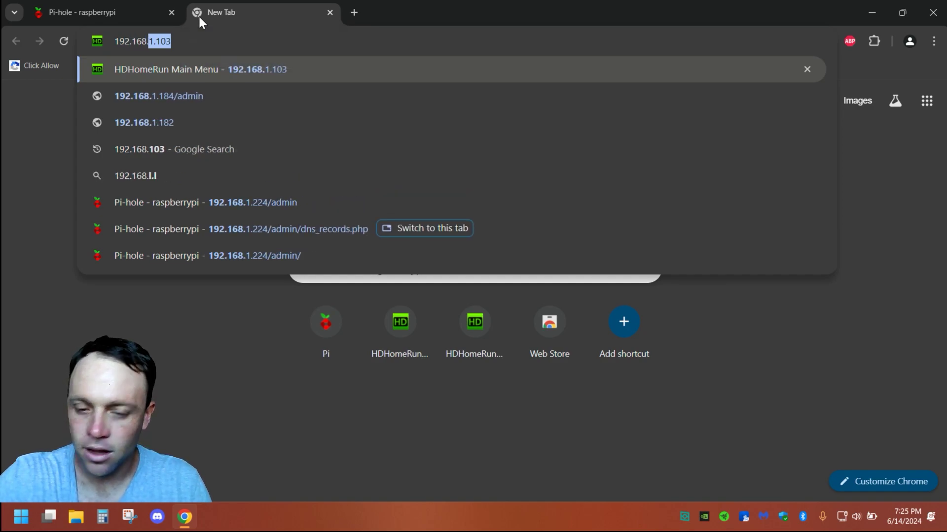
type("1.1")
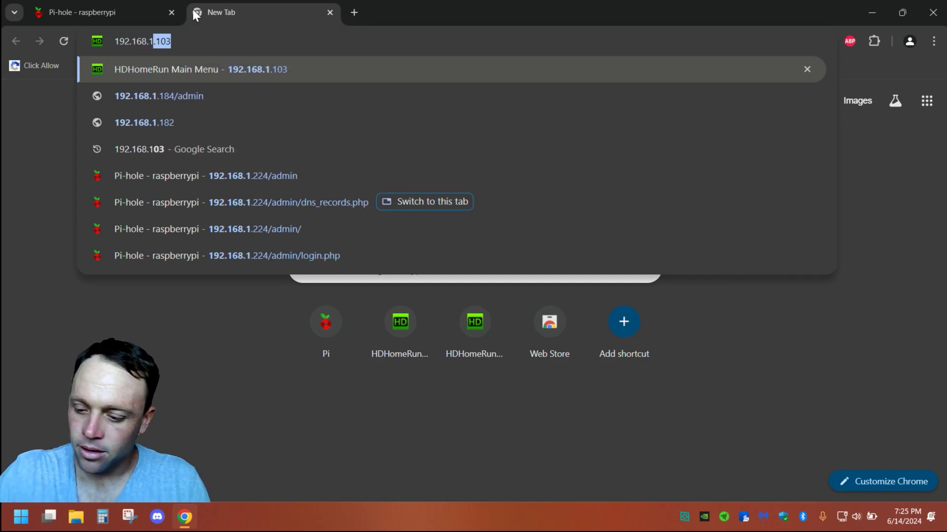
type("00")
key("Return")
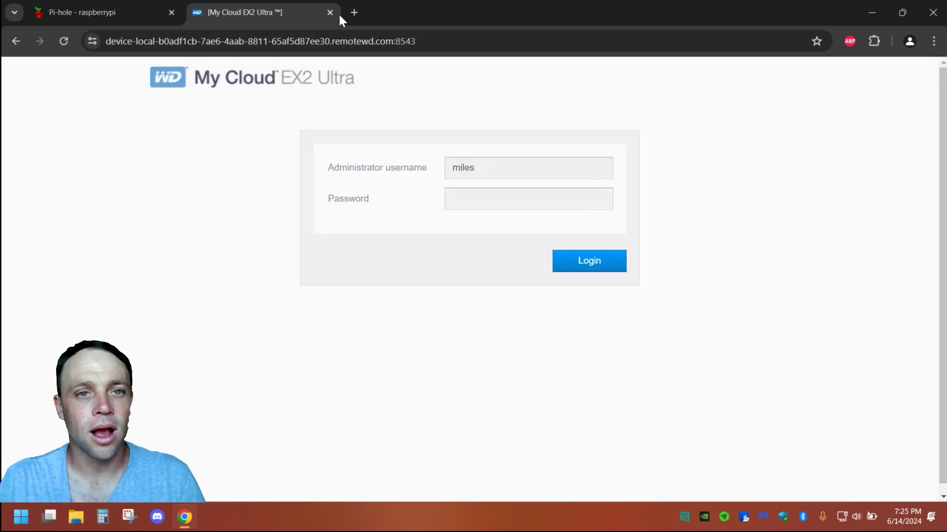
left_click(331, 13)
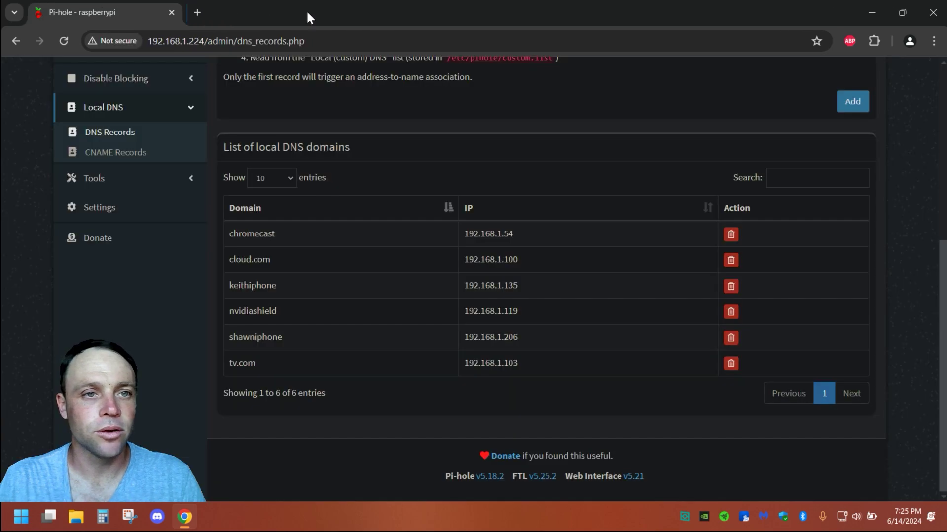
Step: Load cloud.com in a new tab to test its local DNS record
left_click(196, 13)
type("c")
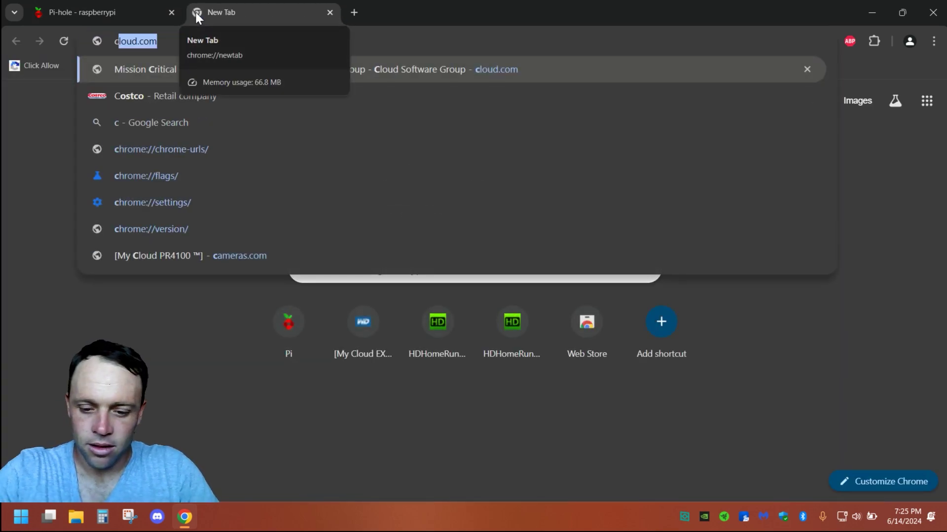
type("loud.")
type("i")
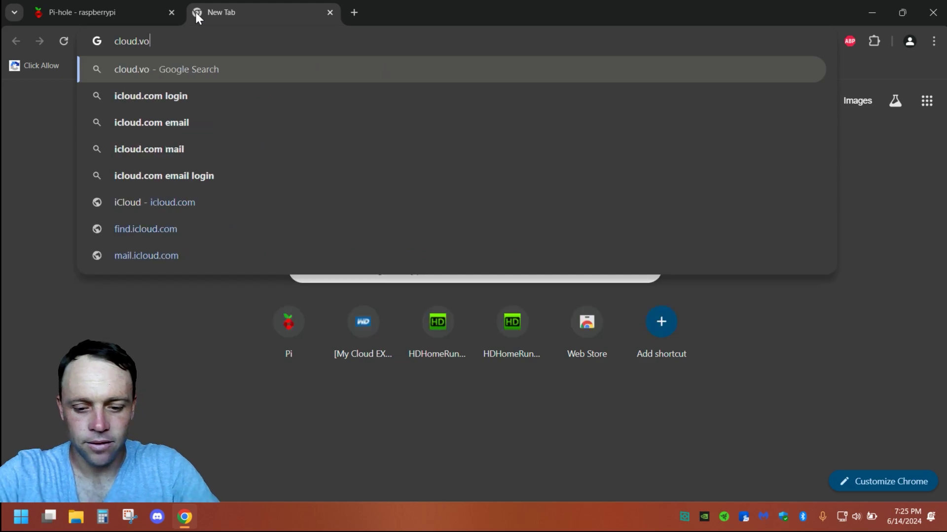
key("BackSpace")
type("com")
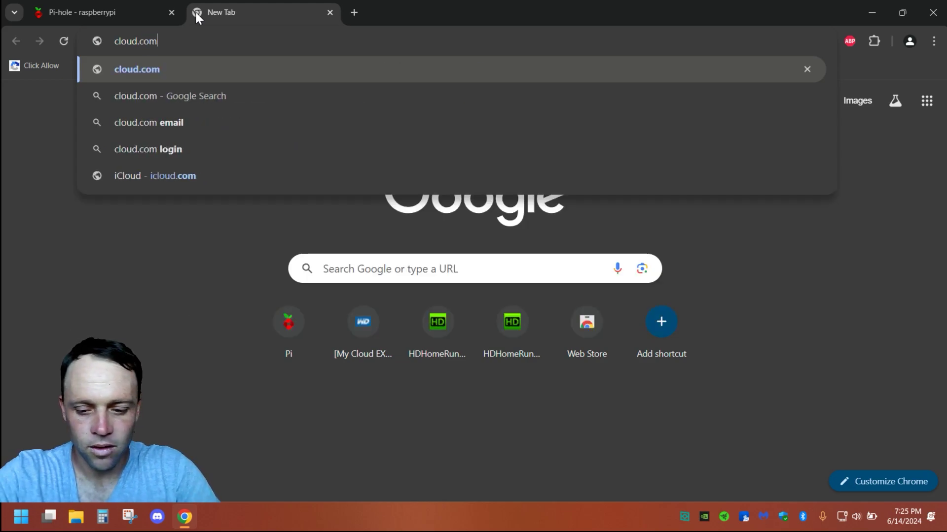
key("Return")
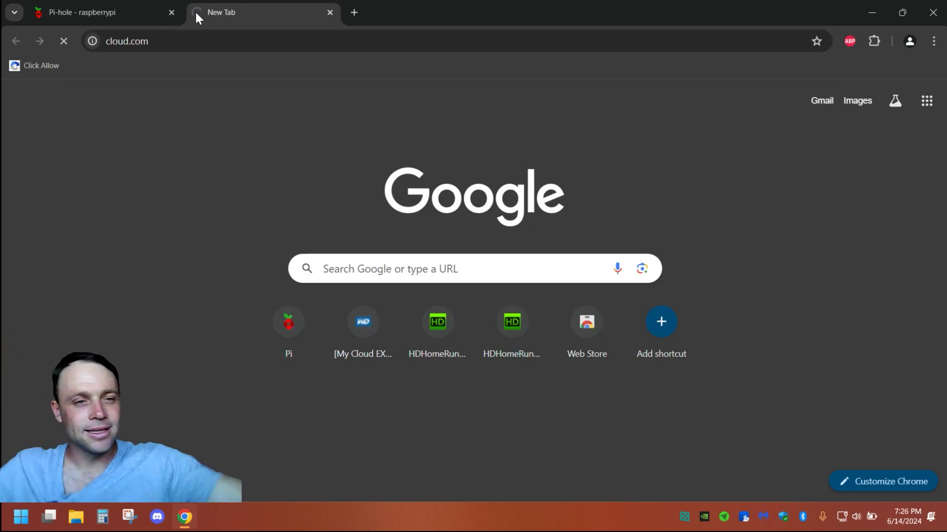
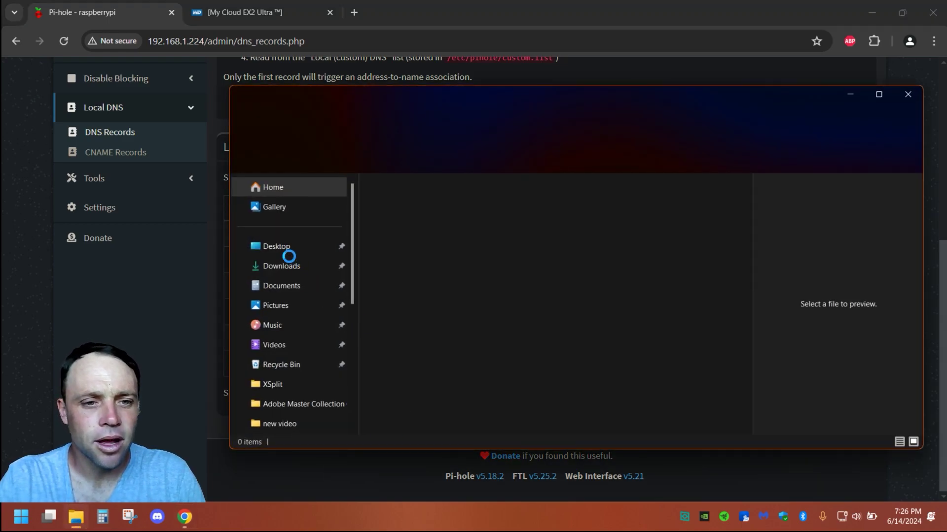
Step: Show the drives and network locations of This PC in File Explorer
scroll(321, 295, "down", 3)
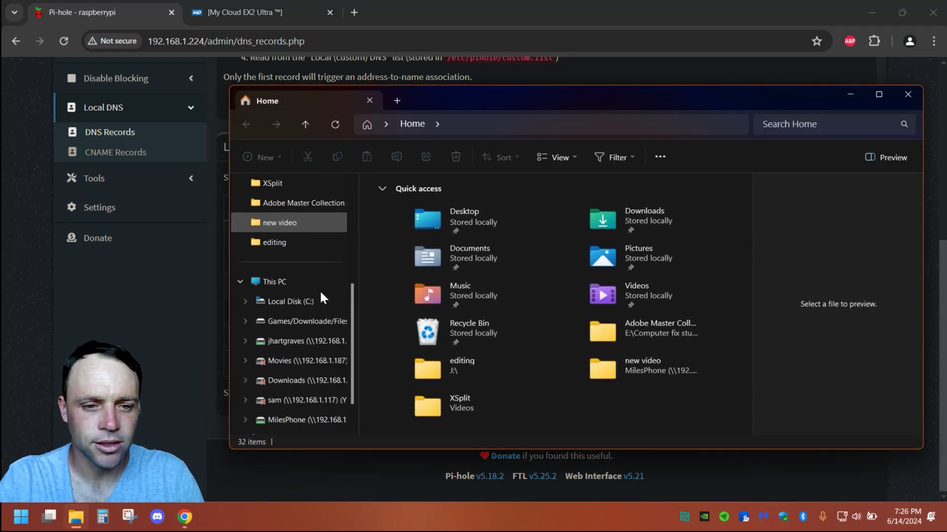
left_click(285, 286)
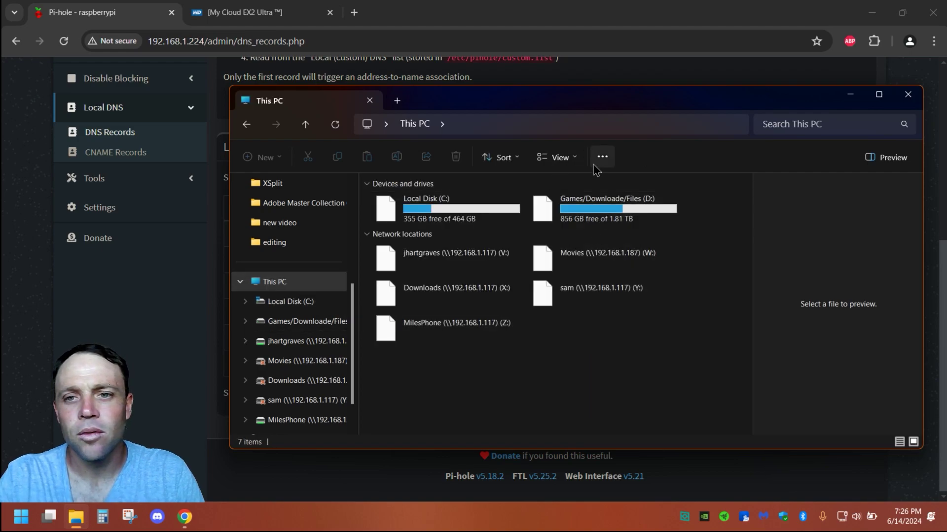
left_click(594, 162)
left_click(542, 270)
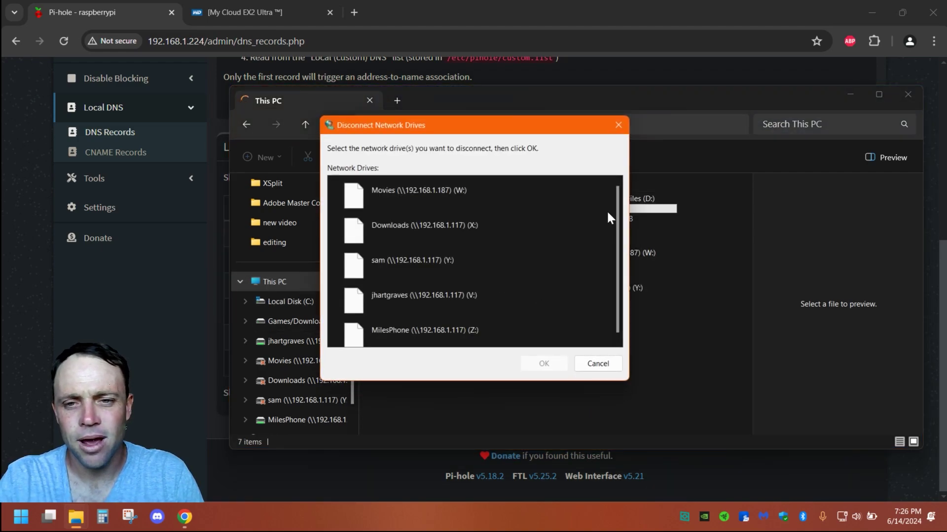
left_click(618, 126)
Step: Enter \\cloud.com as the folder to map as network drive U: and expand its shared folders
left_click(605, 158)
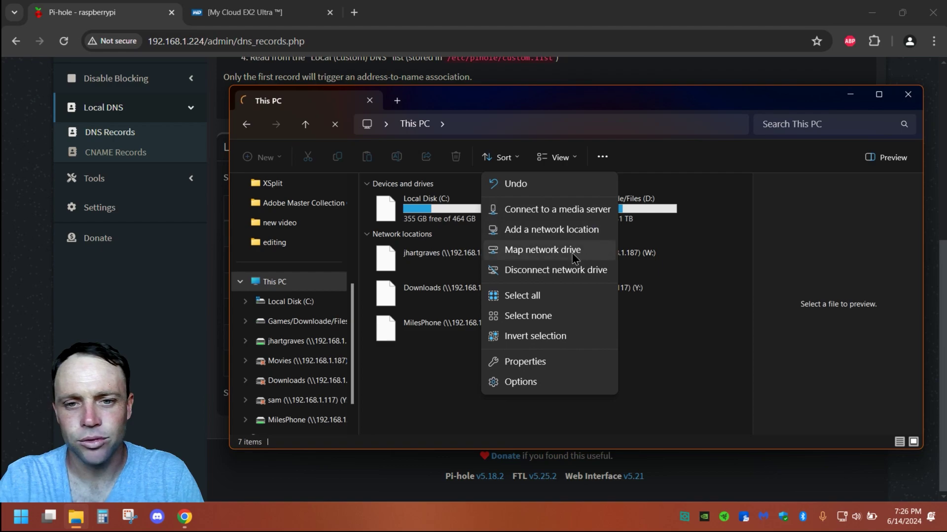
left_click(570, 250)
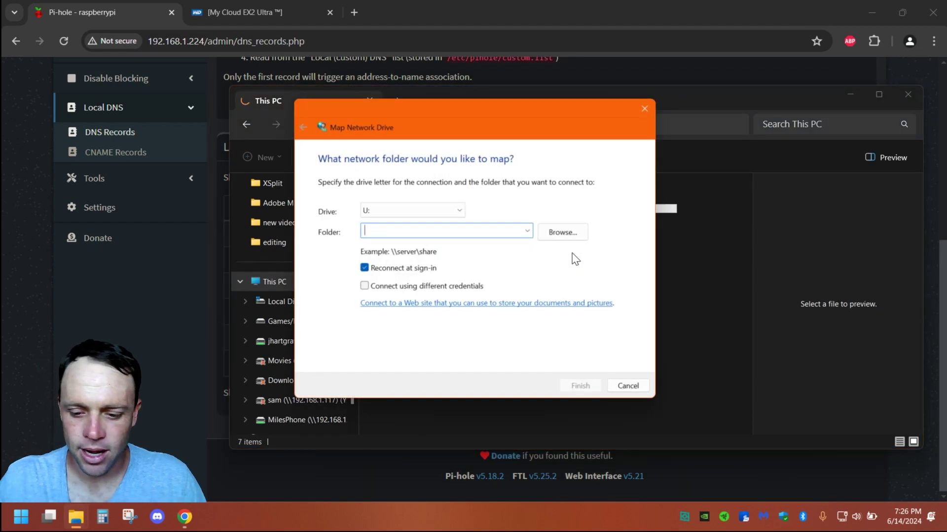
type("\\\\cloud.com")
key("Return")
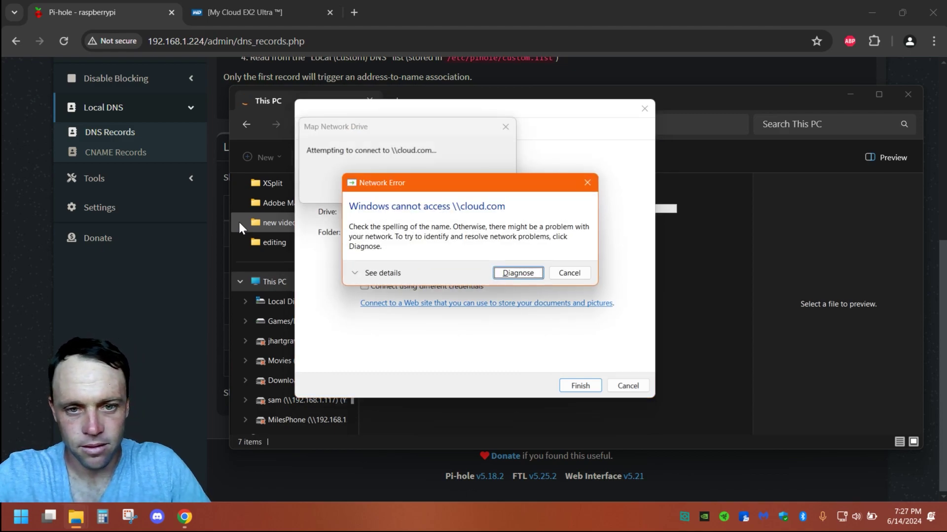
left_click(569, 273)
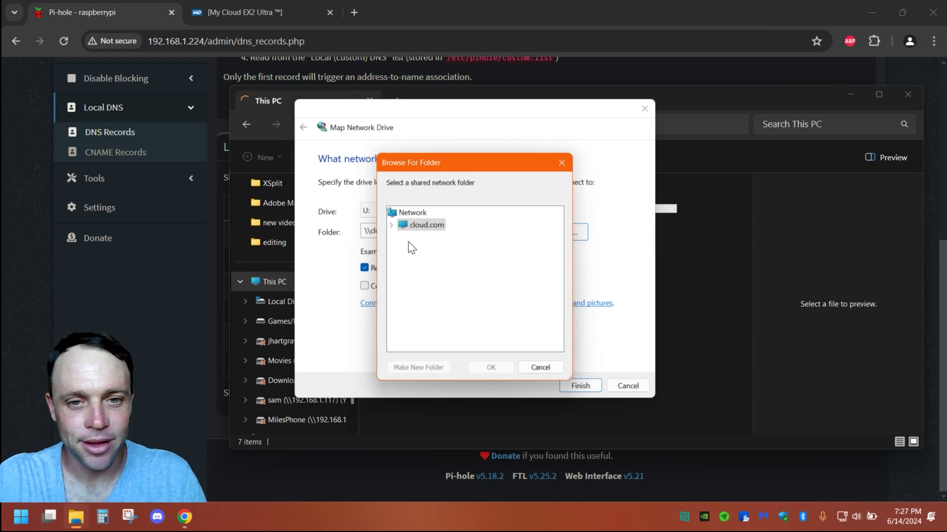
left_click(391, 225)
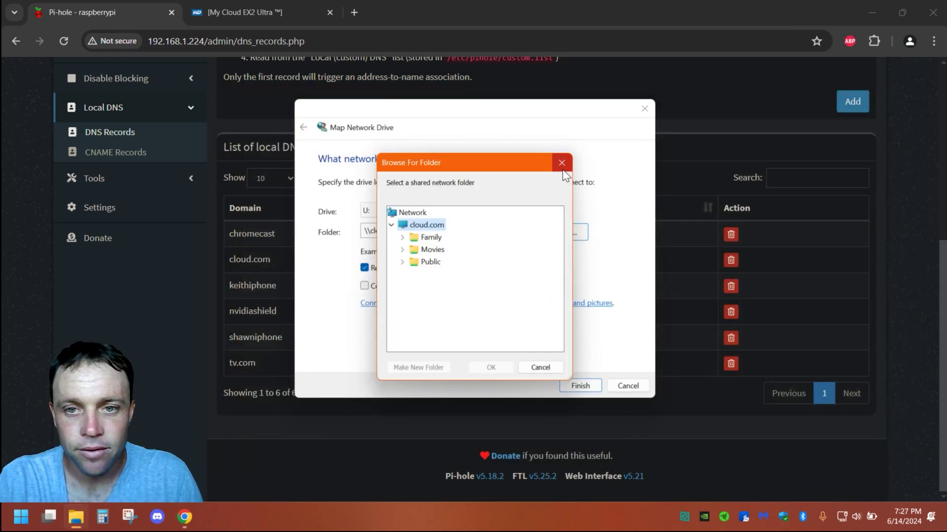
Step: Cancel the network drive mapping and highlight the IP address of the cloud.com record in the local DNS list
key("Escape")
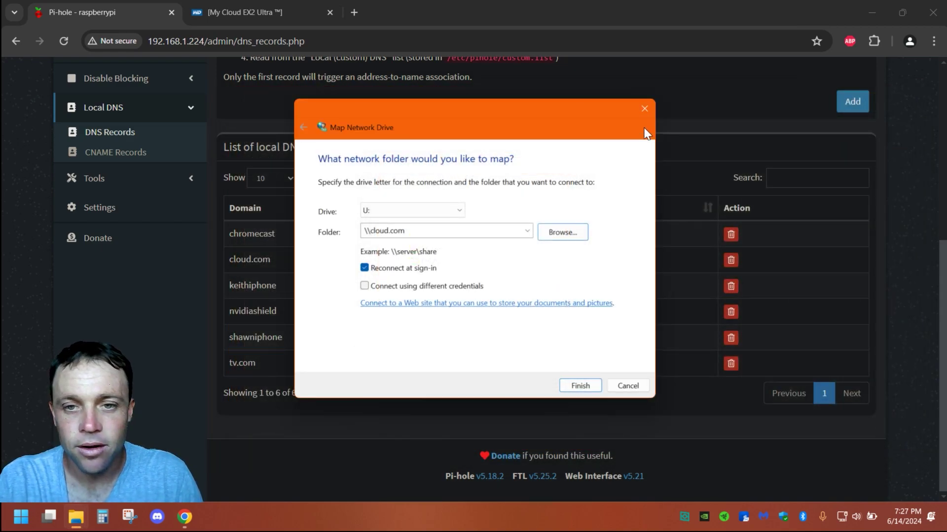
left_click(646, 109)
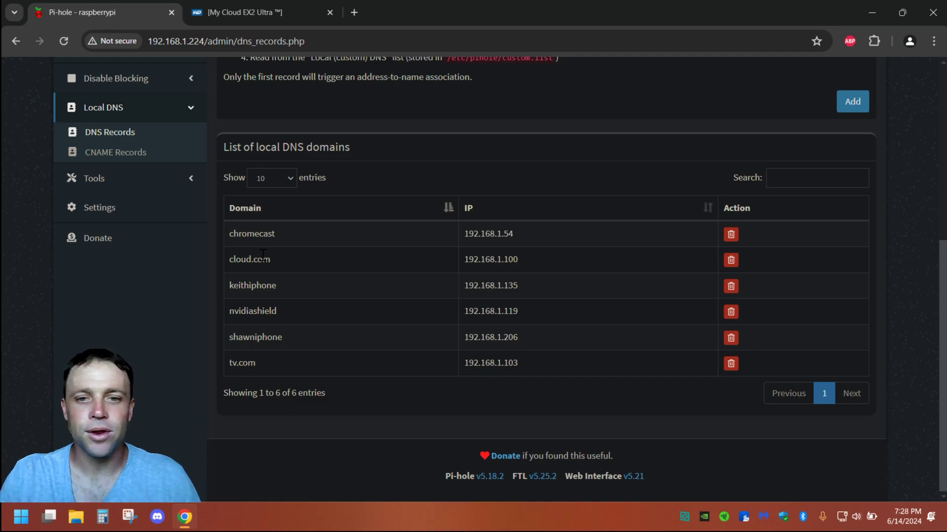
left_click_drag(518, 260, 472, 259)
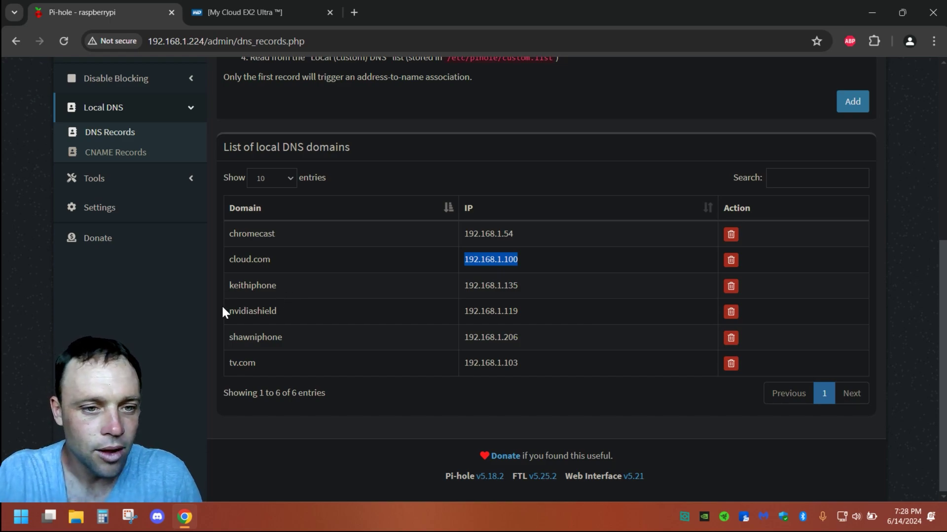
Step: Open the Pi-hole dashboard and examine the Top Clients tables for total and blocked requests
left_click(105, 131)
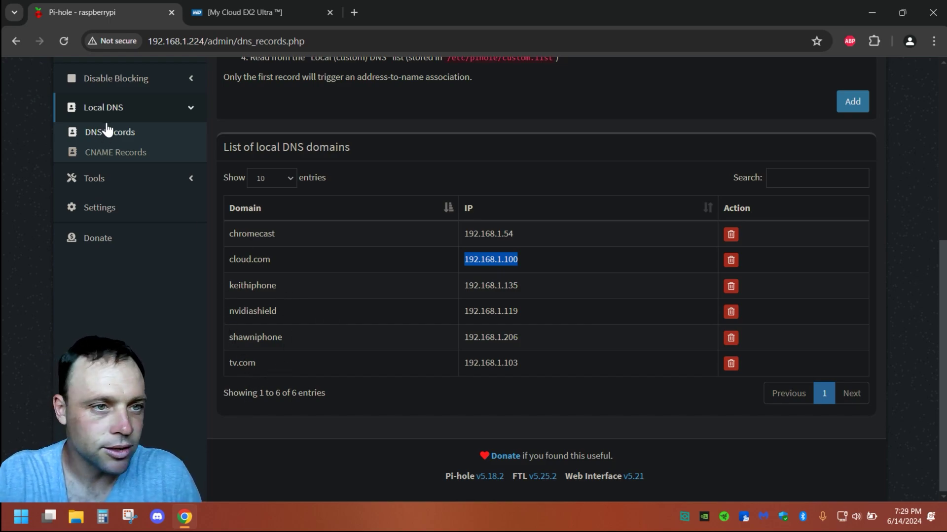
left_click(108, 178)
scroll(758, 271, "down", 5)
scroll(758, 270, "down", 10)
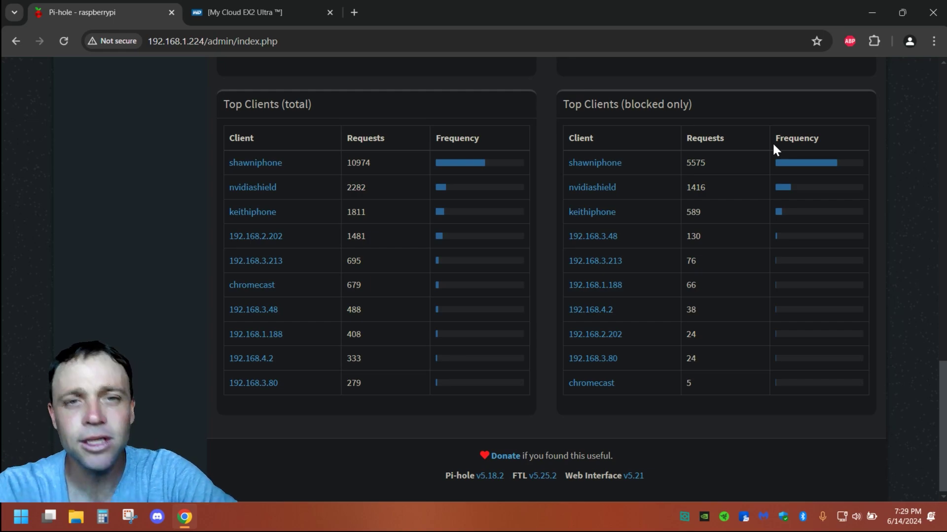
scroll(772, 142, "up", 20)
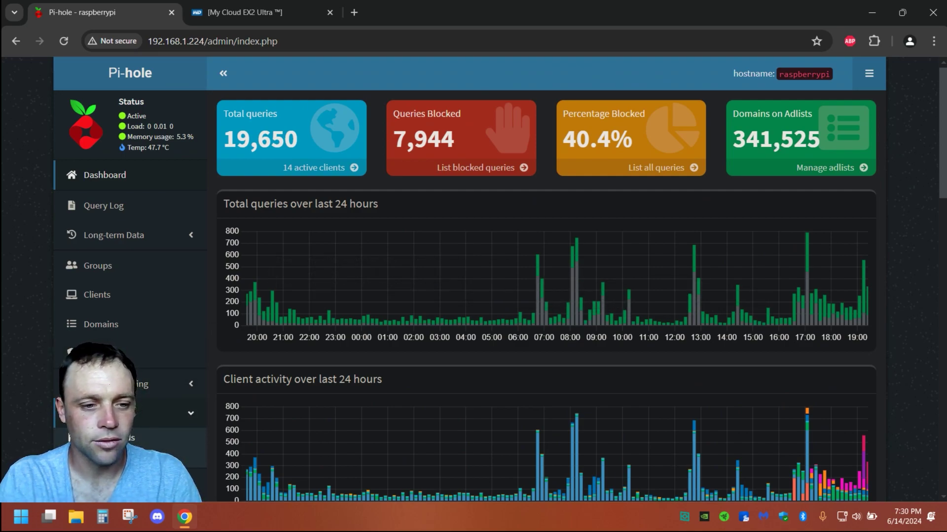
Step: Return to the Local DNS Records page and look over the form for adding domain/IP combinations
left_click(106, 438)
scroll(503, 419, "down", 5)
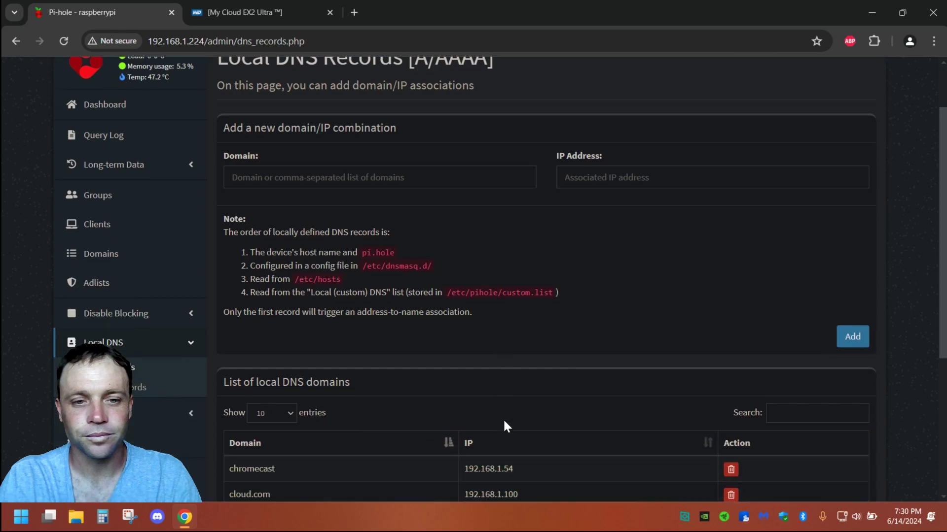
scroll(503, 418, "up", 5)
Step: Fill in the new domain/IP combination with the domain dog.com and 255 as the IP address
left_click(310, 242)
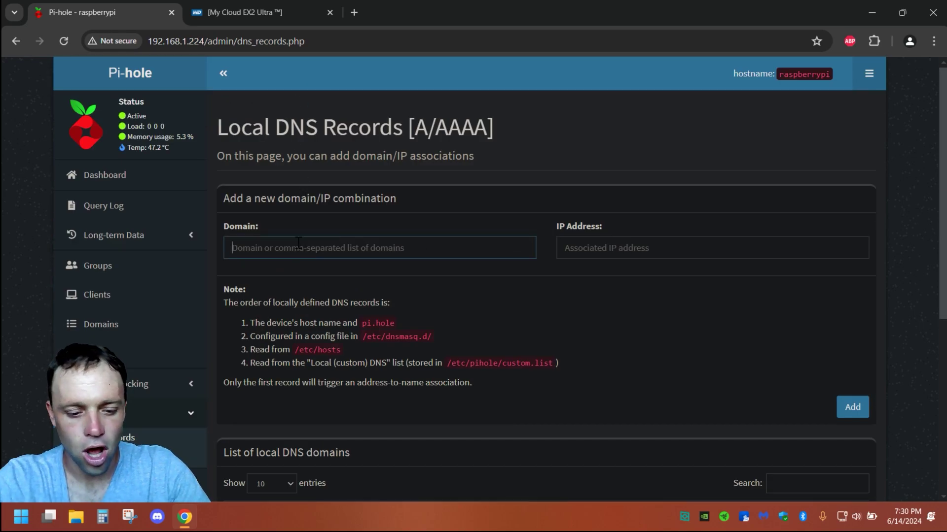
type("dog.com")
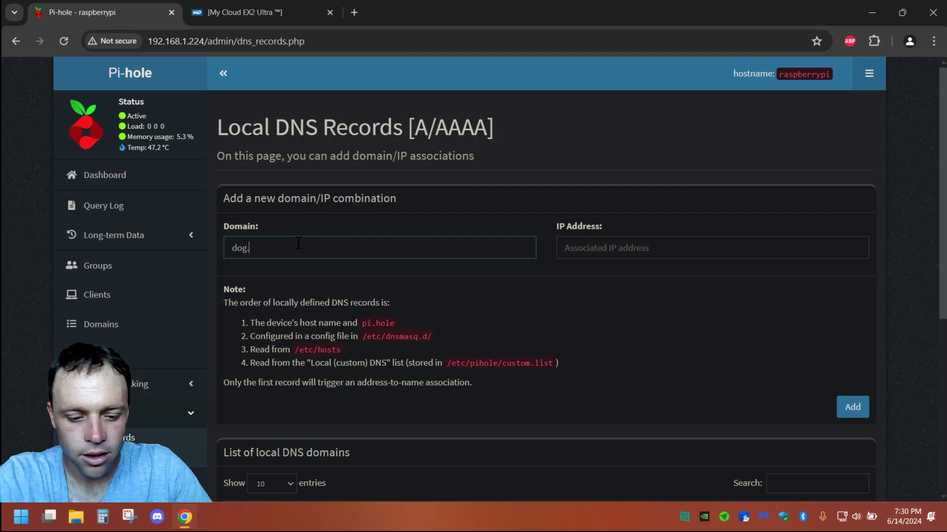
left_click(641, 242)
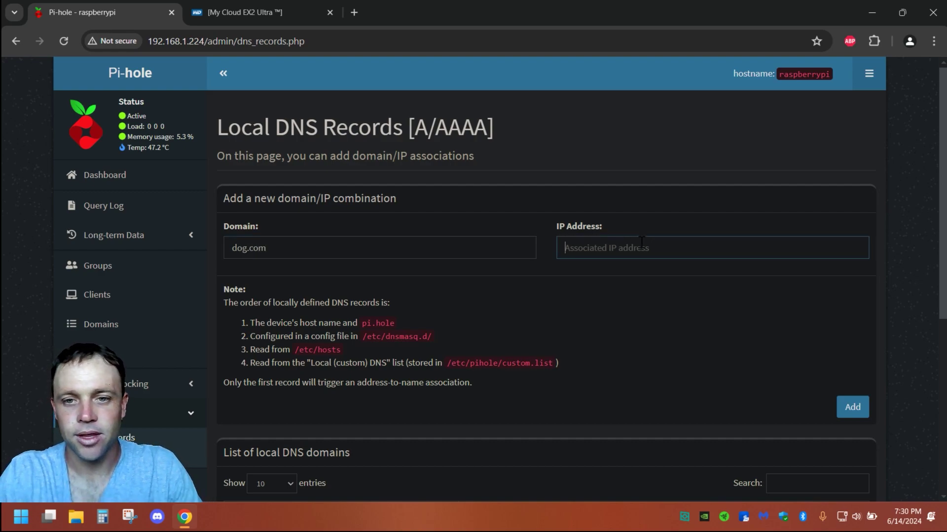
type("255")
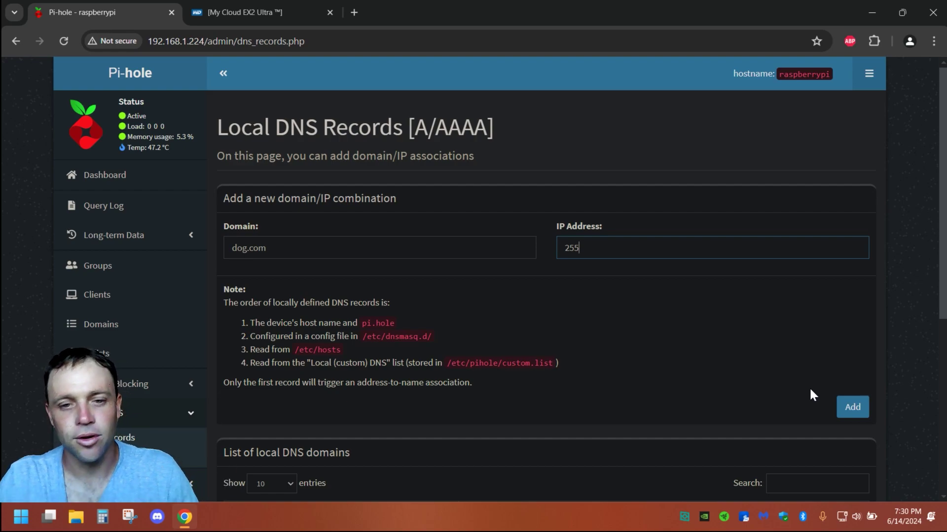
Step: Clear the domain and IP address entries of the new record without adding it
left_click_drag(270, 248, 231, 248)
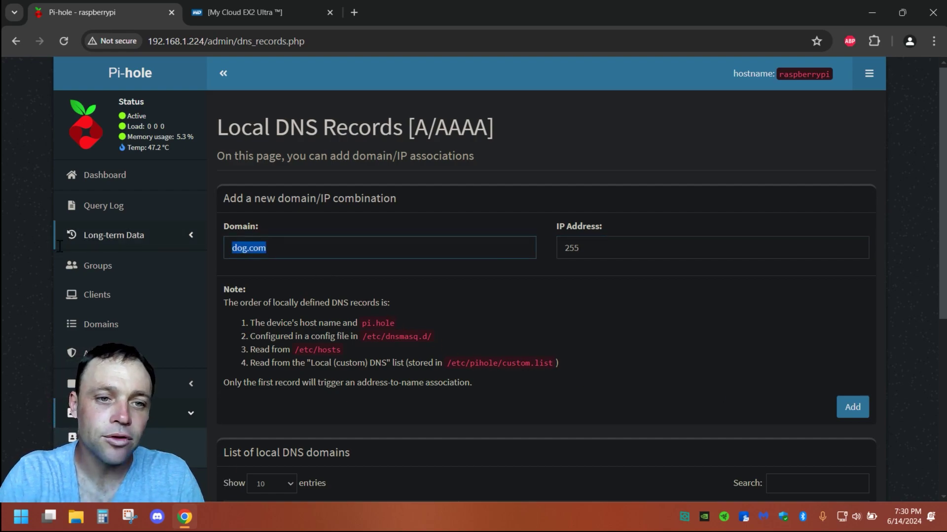
key("BackSpace")
key("Tab")
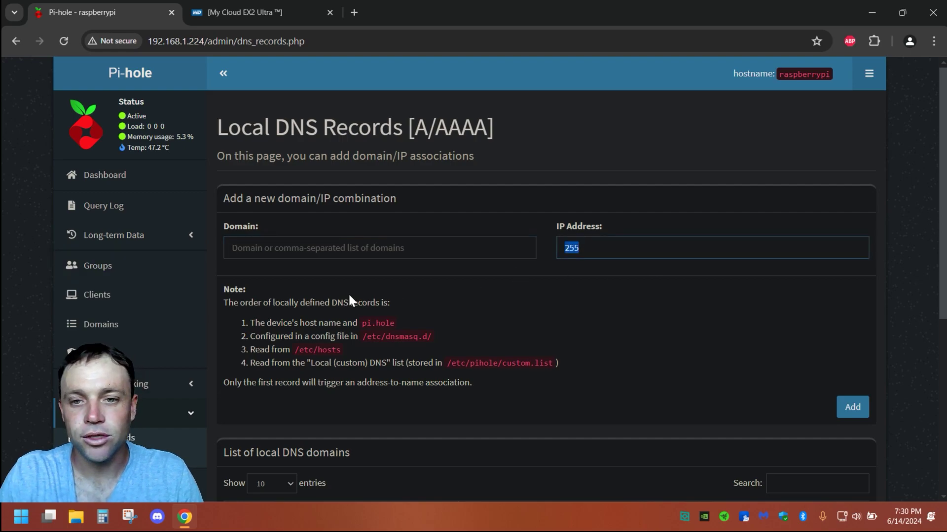
key("BackSpace")
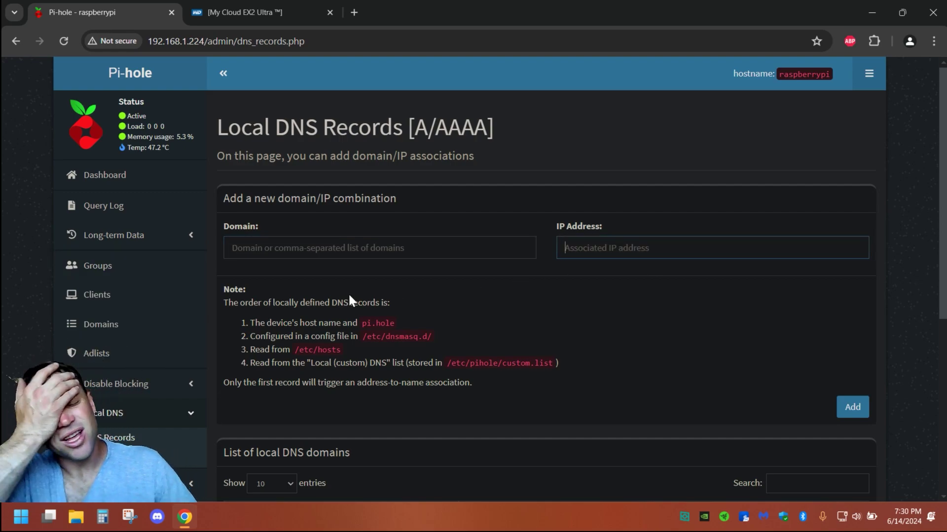